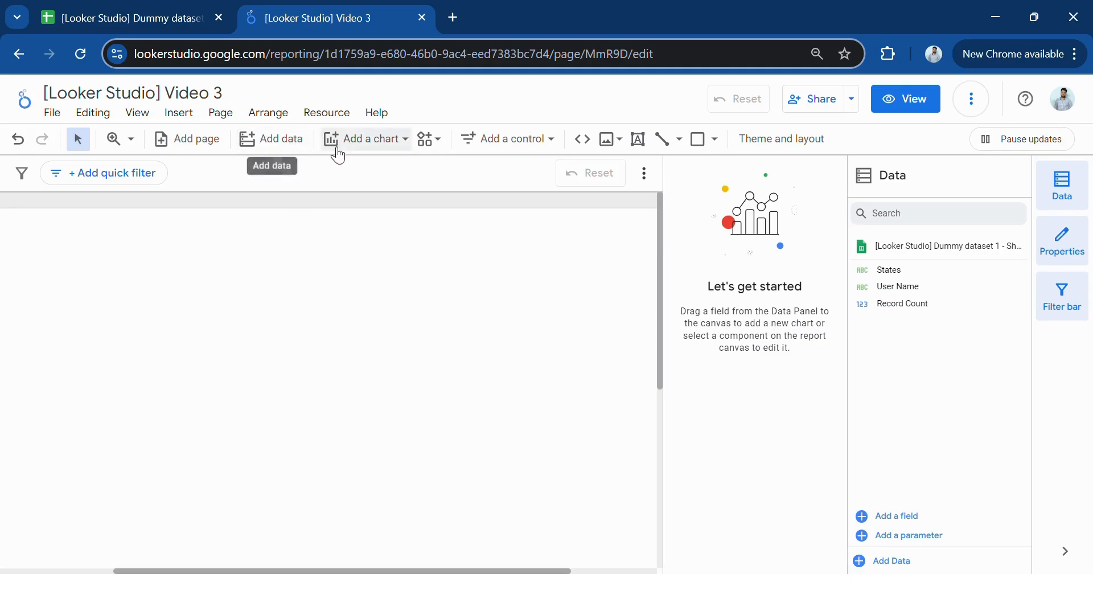
Insert a table chart on the report canvas, enlarge it and reposition it.
click(342, 143)
click(344, 192)
click(133, 261)
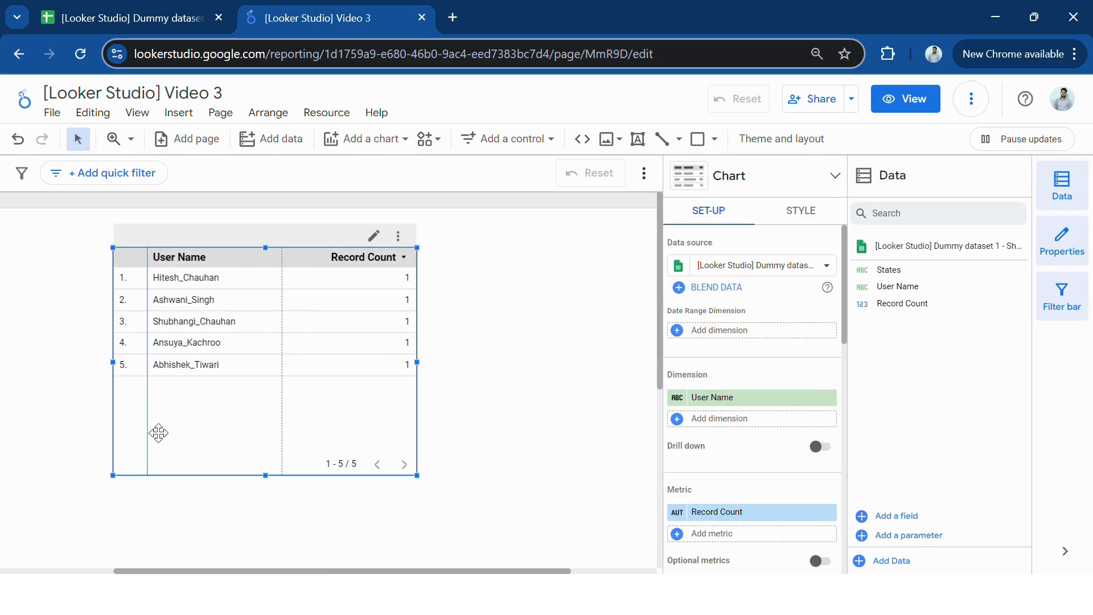
drag(417, 476, 496, 503)
drag(344, 491, 317, 493)
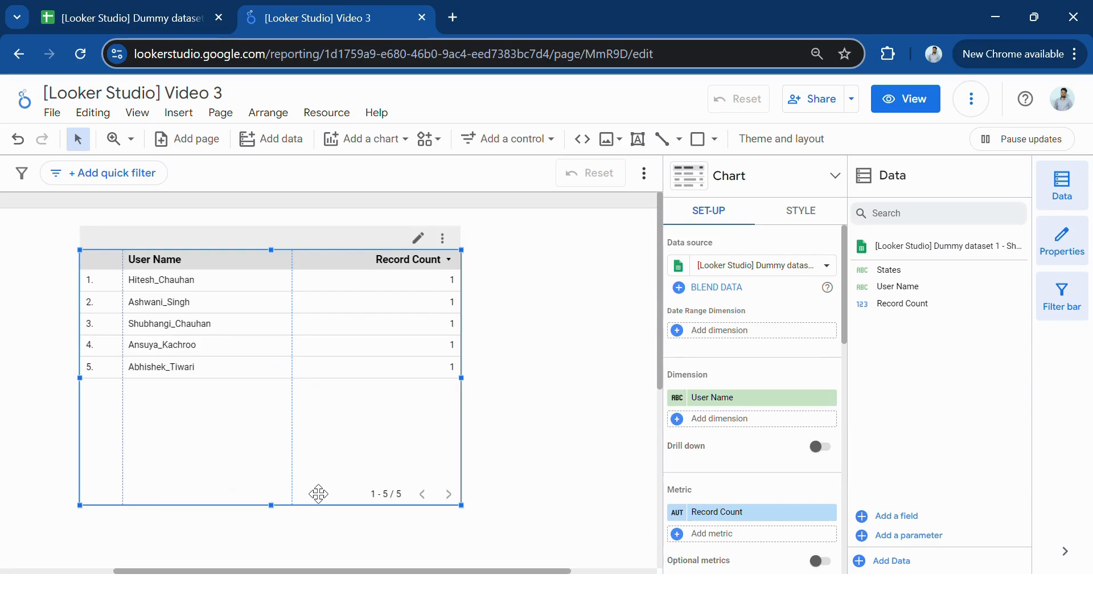
Create a new calculated field named First Name in the dummy dataset.
click(884, 516)
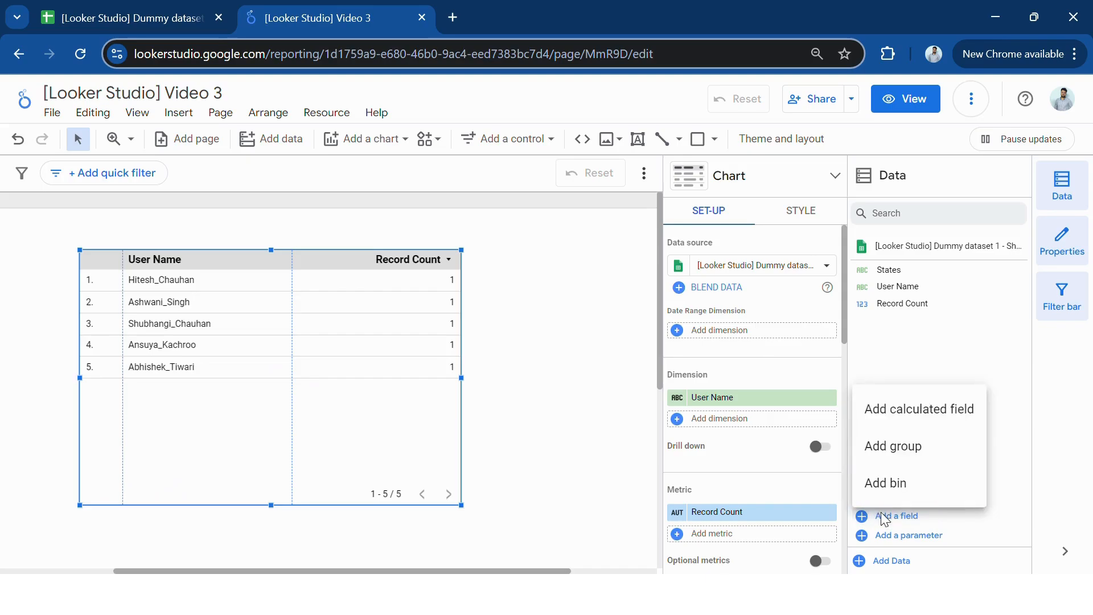
click(920, 409)
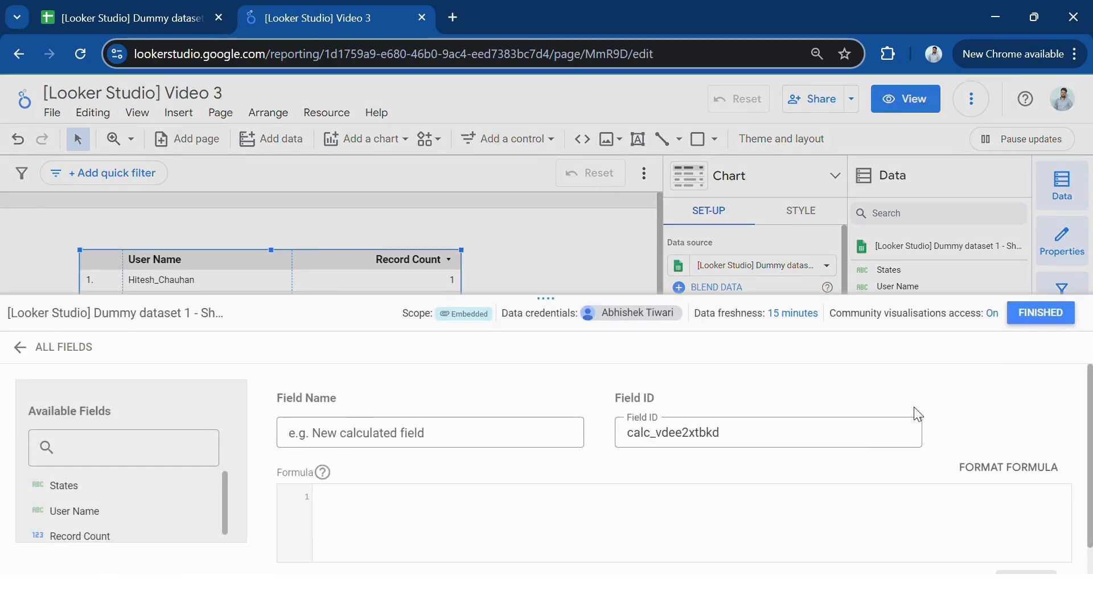
drag(545, 299, 547, 210)
click(486, 347)
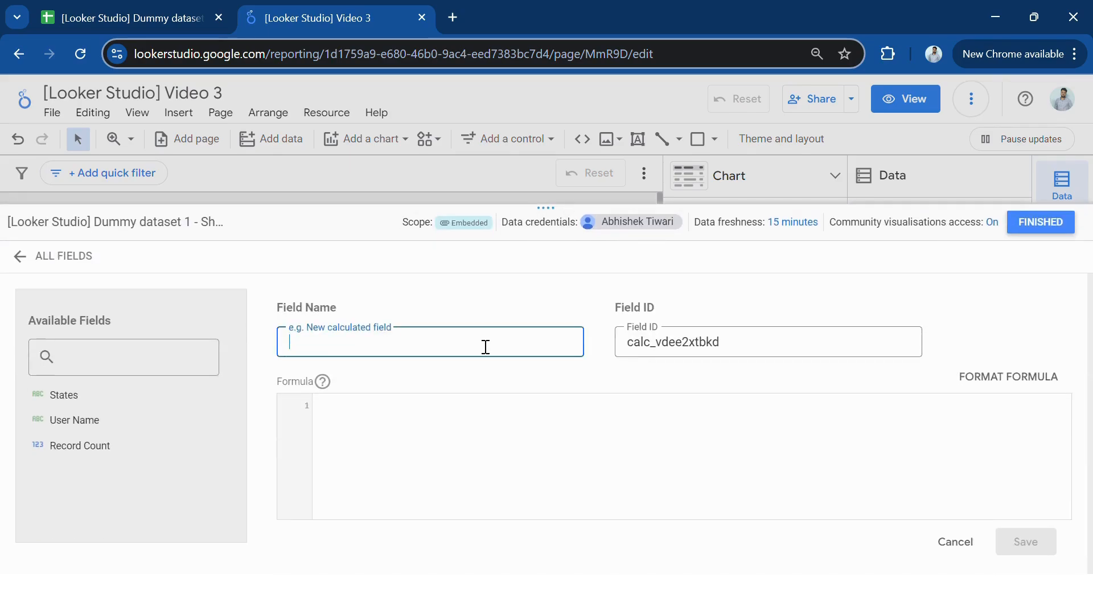
text(First Name)
Begin the First Name formula with REGEXP_EXTRACT, using the User Name field as its first argument.
click(454, 417)
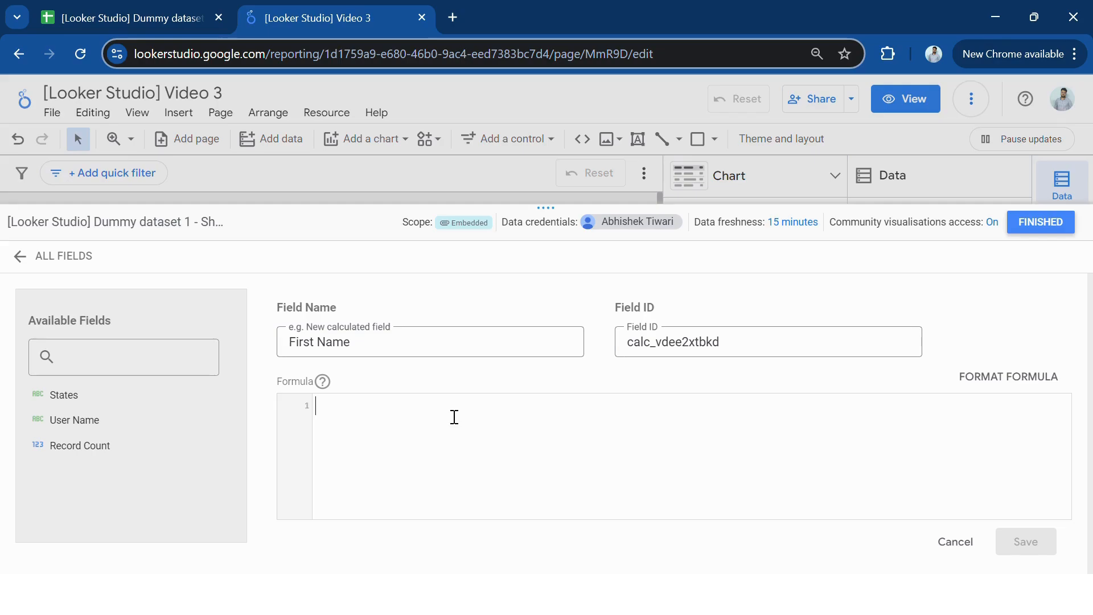
text(reg)
key(Return)
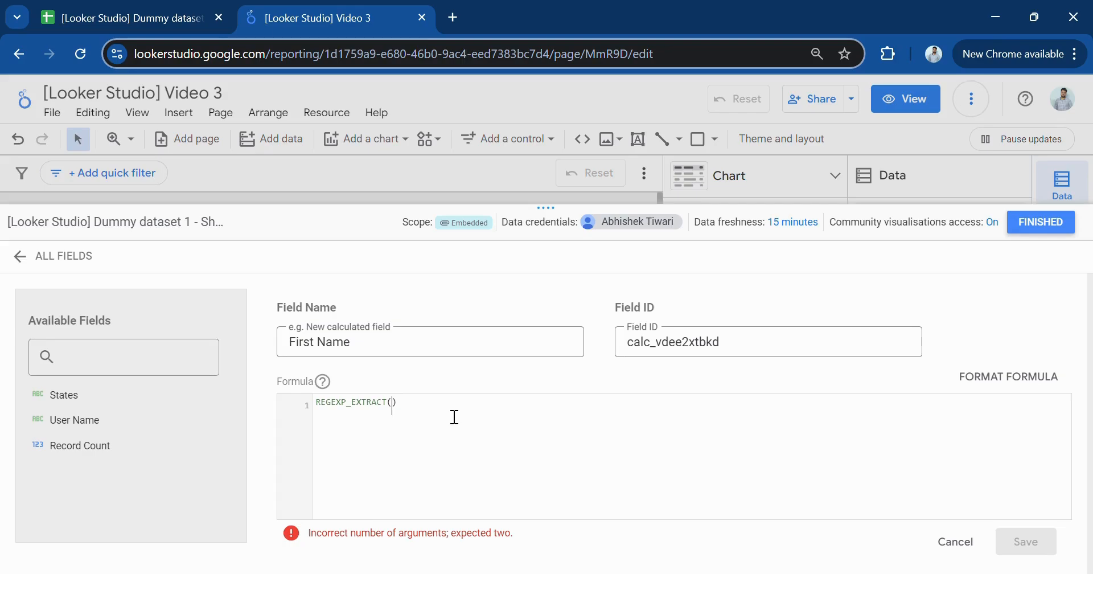
text(User)
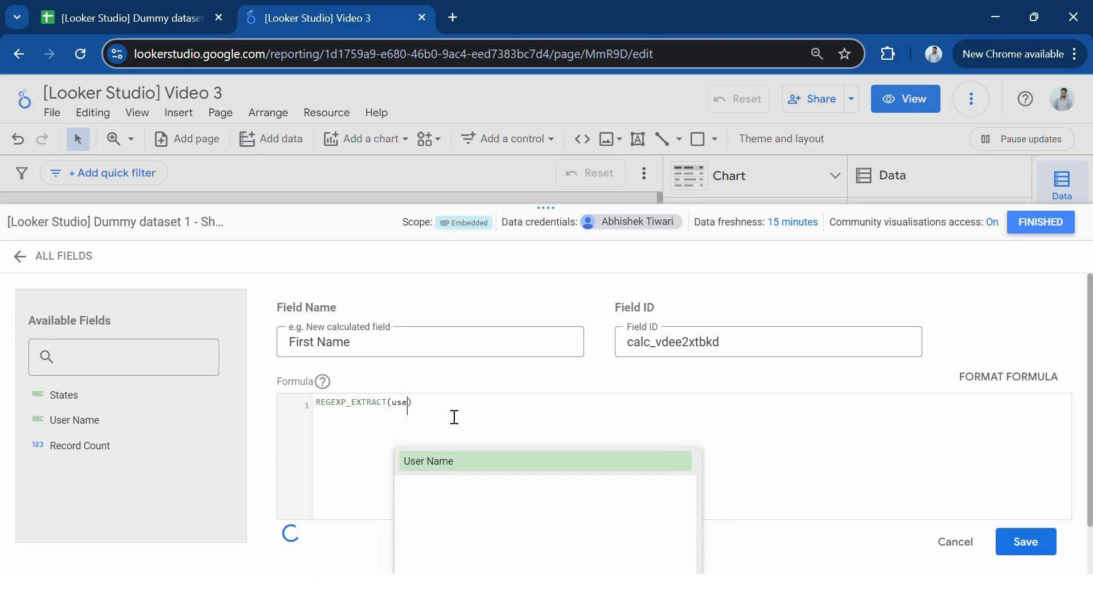
key(Return)
text(,)
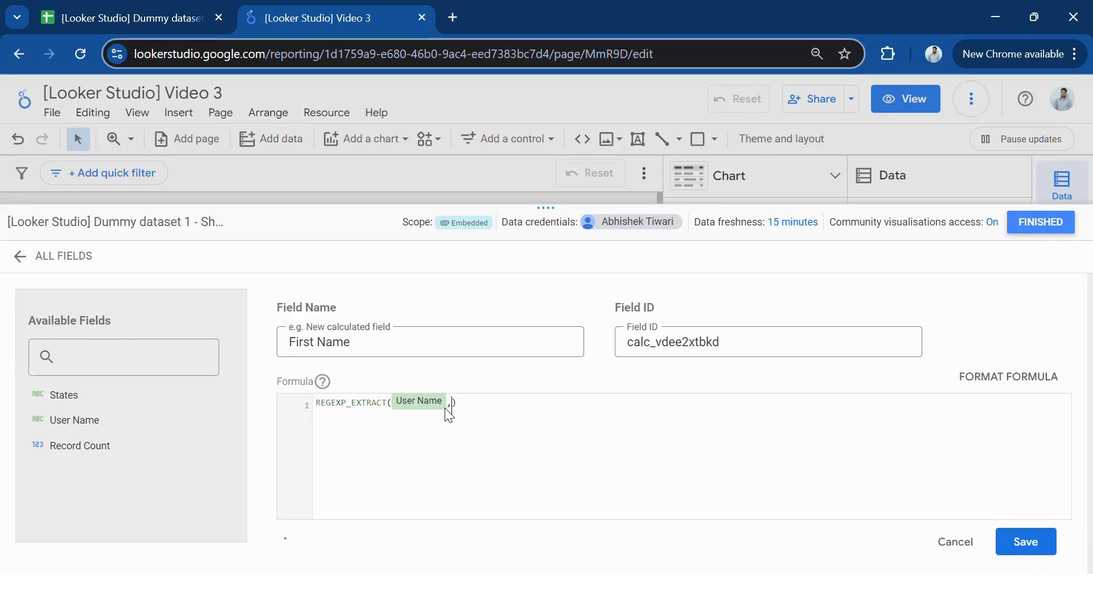
Check the User Name format in the Google Sheets dataset and complete the First Name formula with the pattern "^(.*)_".
click(142, 17)
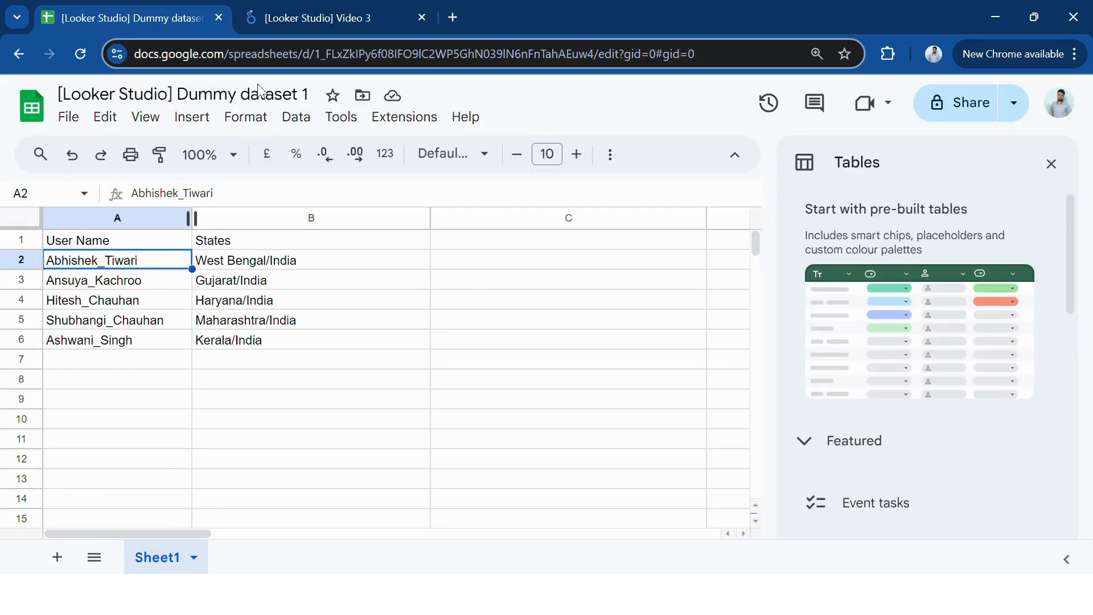
click(318, 17)
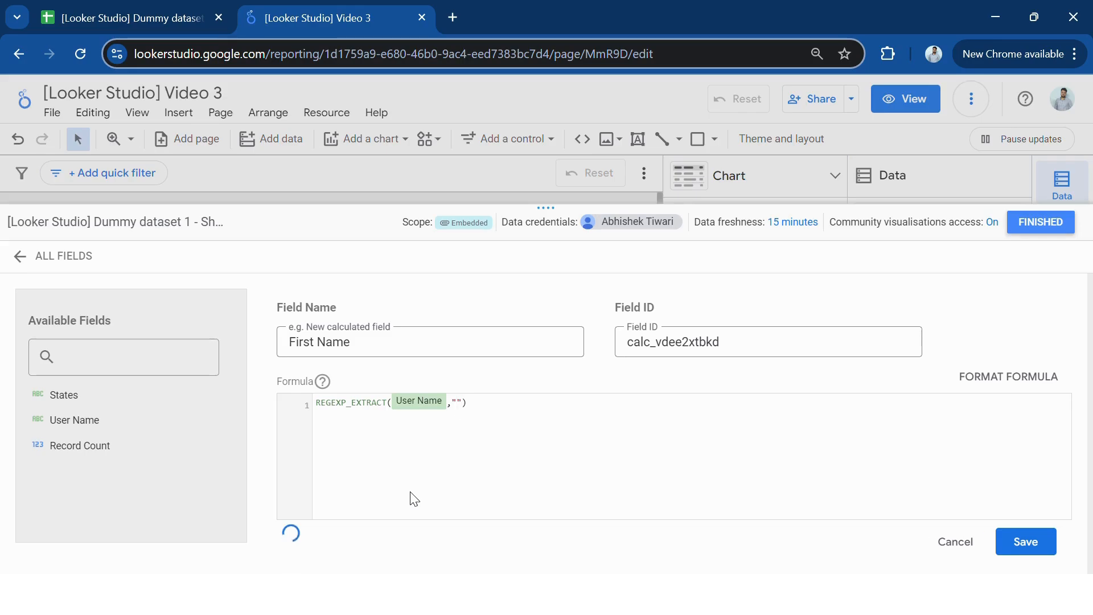
text(^)
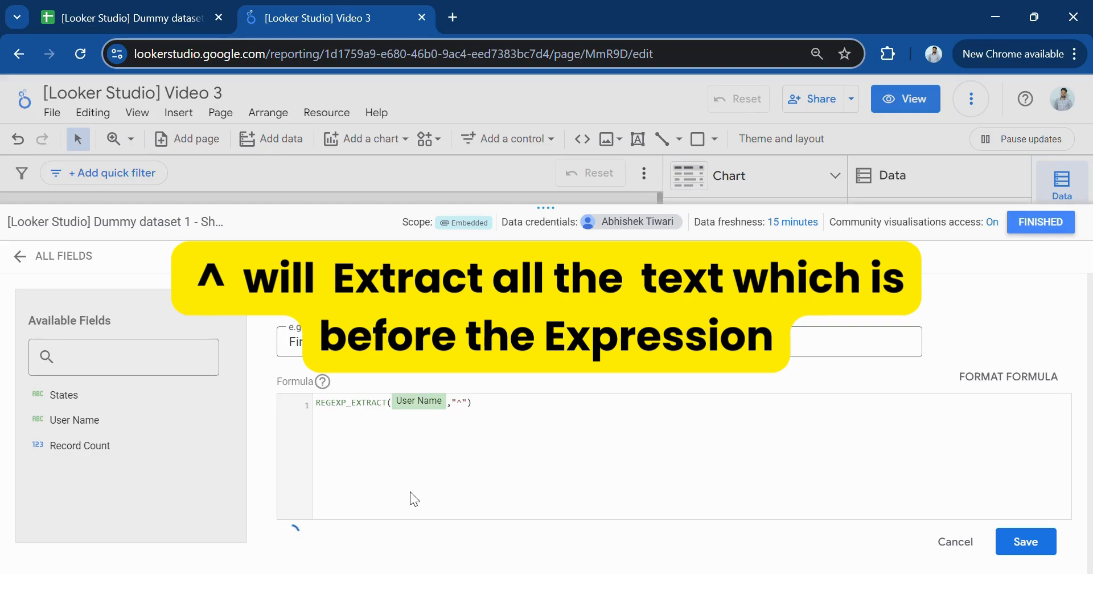
text((.)
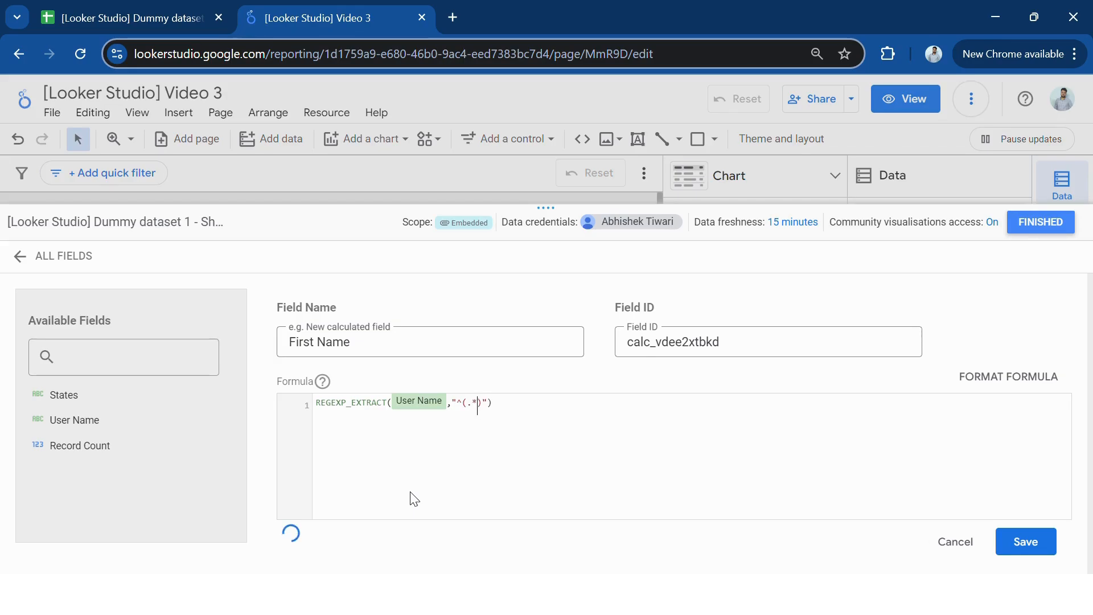
text(*)_)
drag(473, 414, 489, 414)
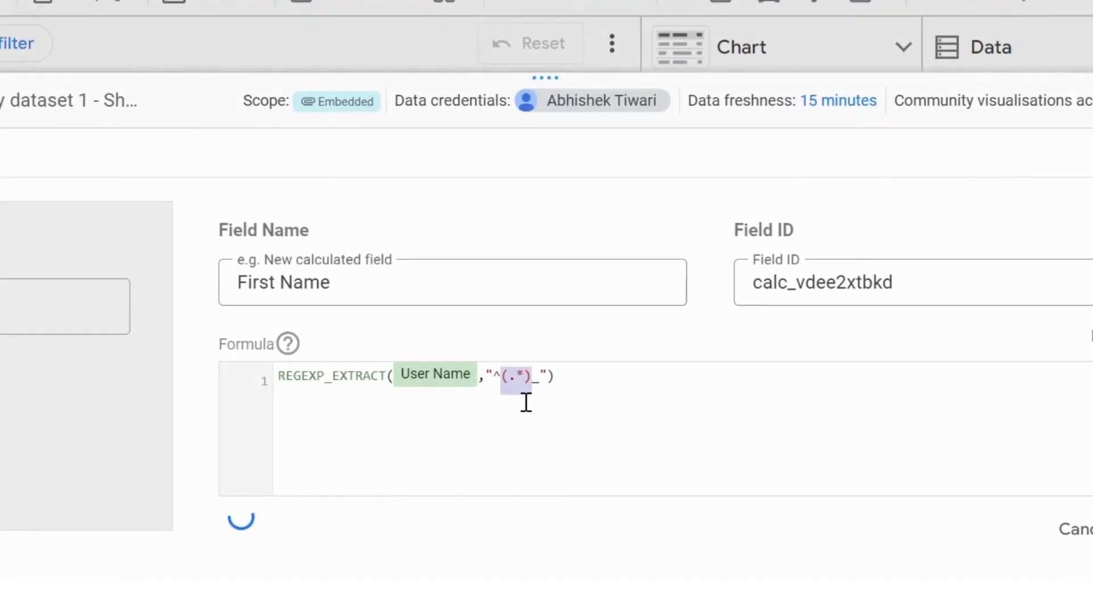
click(550, 441)
drag(531, 409, 496, 410)
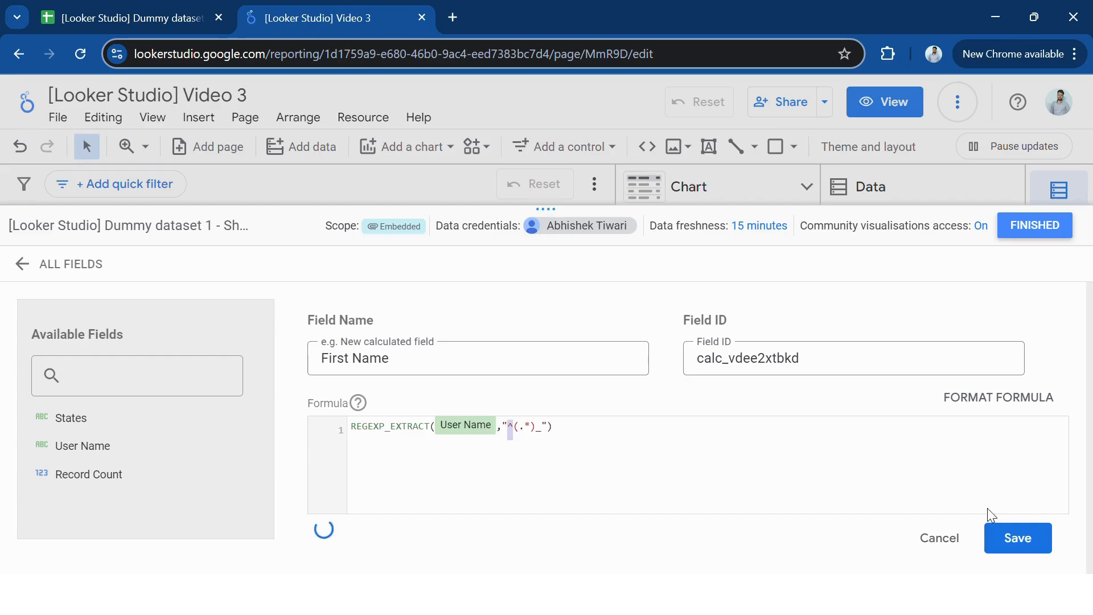
Save the First Name calculated field and add it to the table as a second dimension.
click(1003, 534)
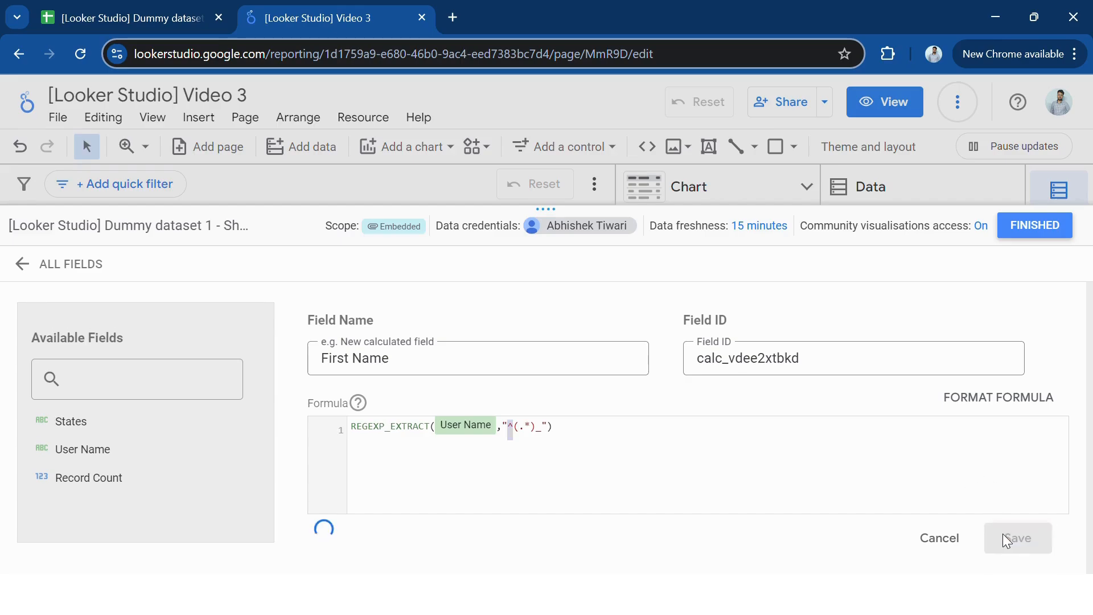
click(1031, 228)
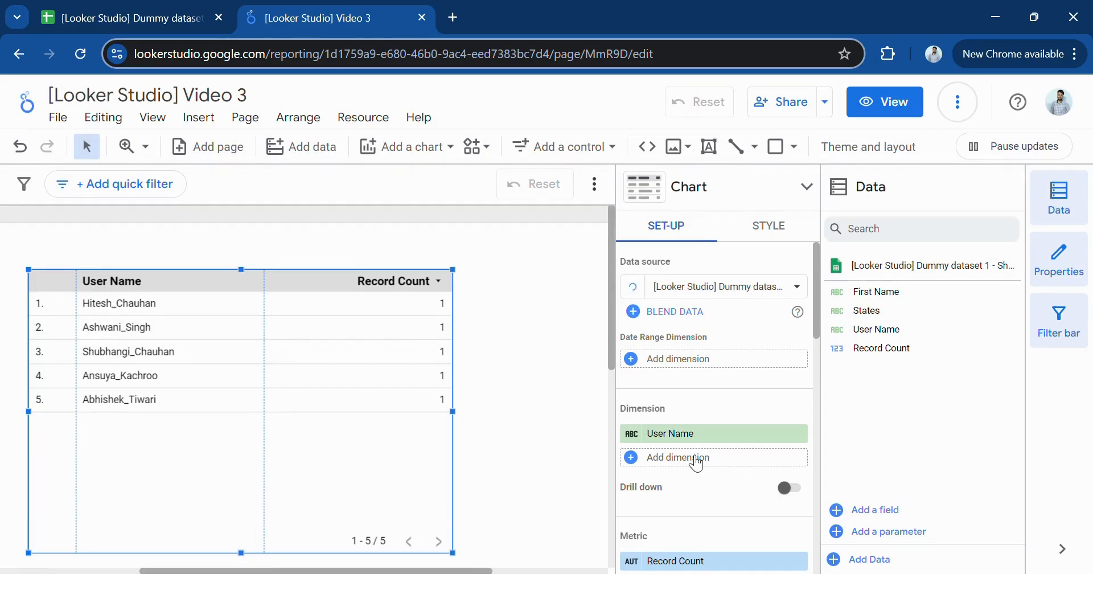
click(696, 462)
click(696, 367)
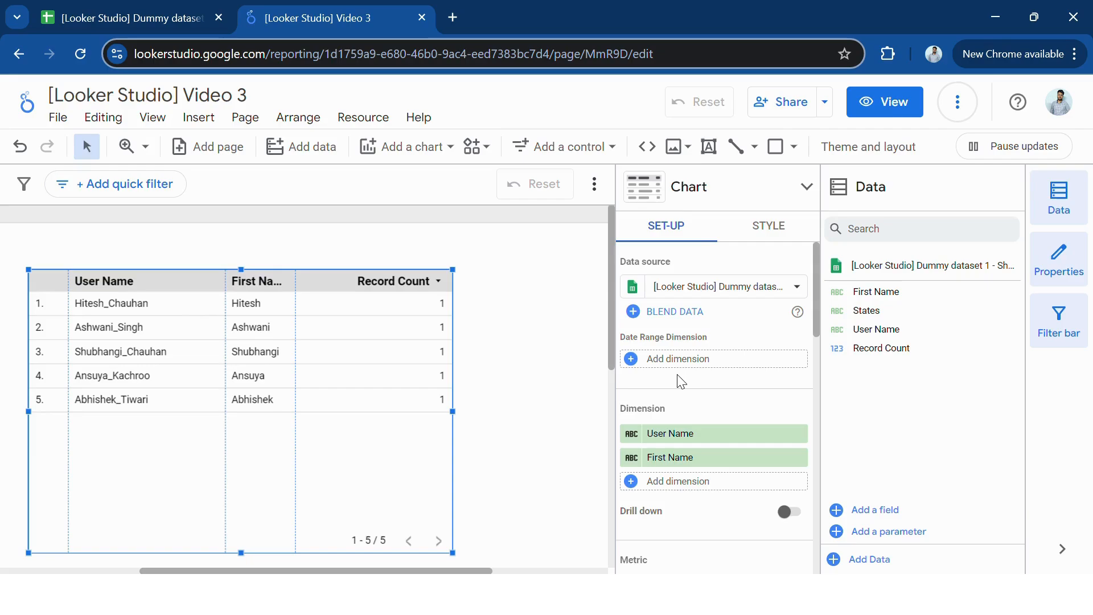
Create another calculated field named Last Name.
click(871, 510)
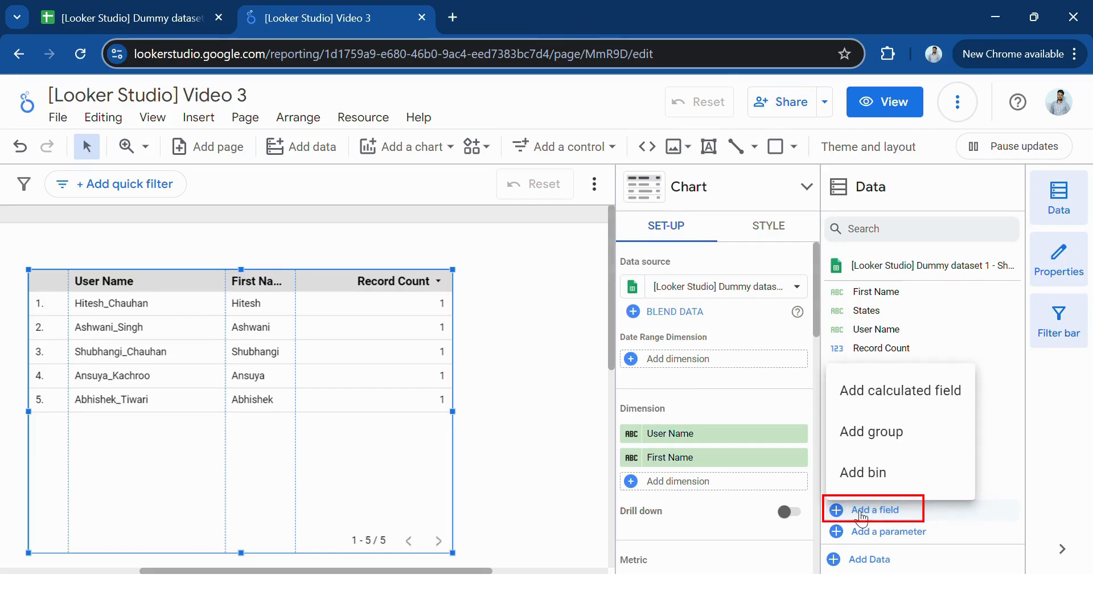
click(873, 398)
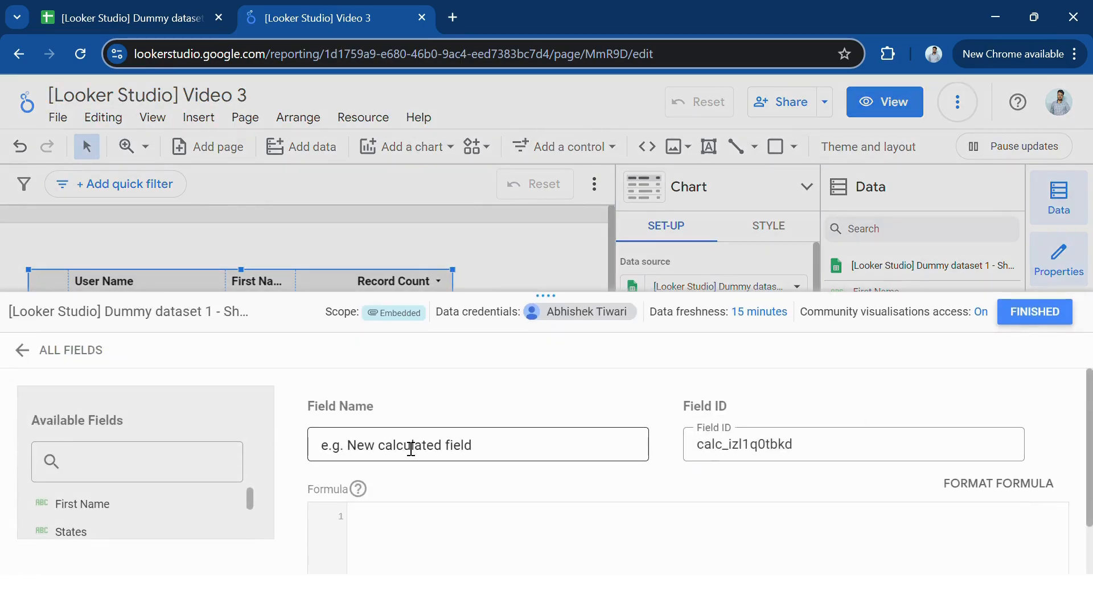
click(455, 449)
text(Last N)
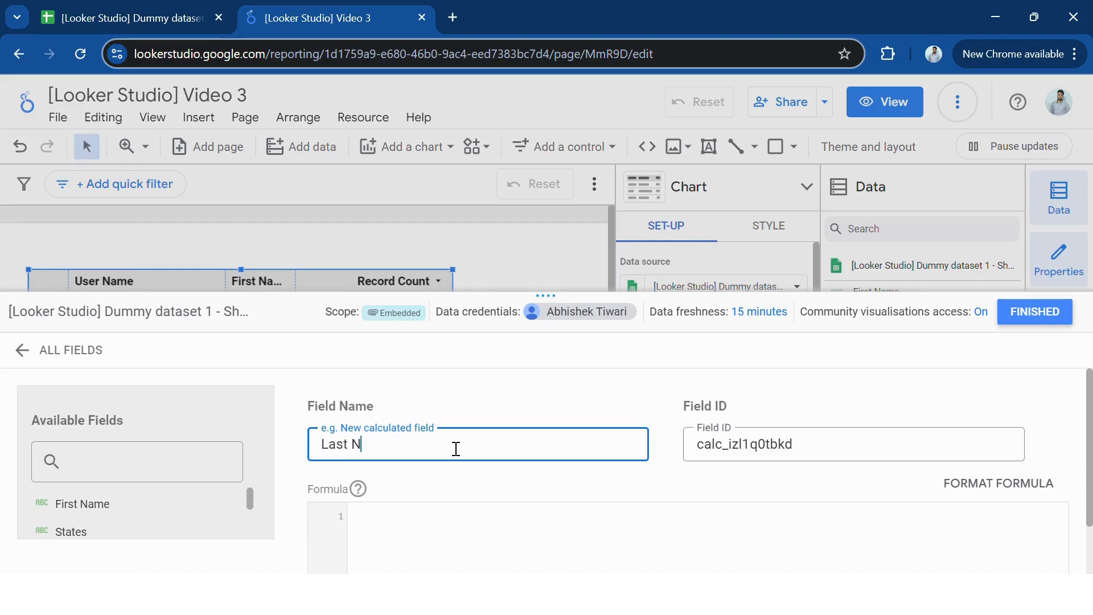
text(ame)
Enter the formula REGEXP_EXTRACT(User Name,"_(.*)$") for Last Name and save the field.
click(482, 518)
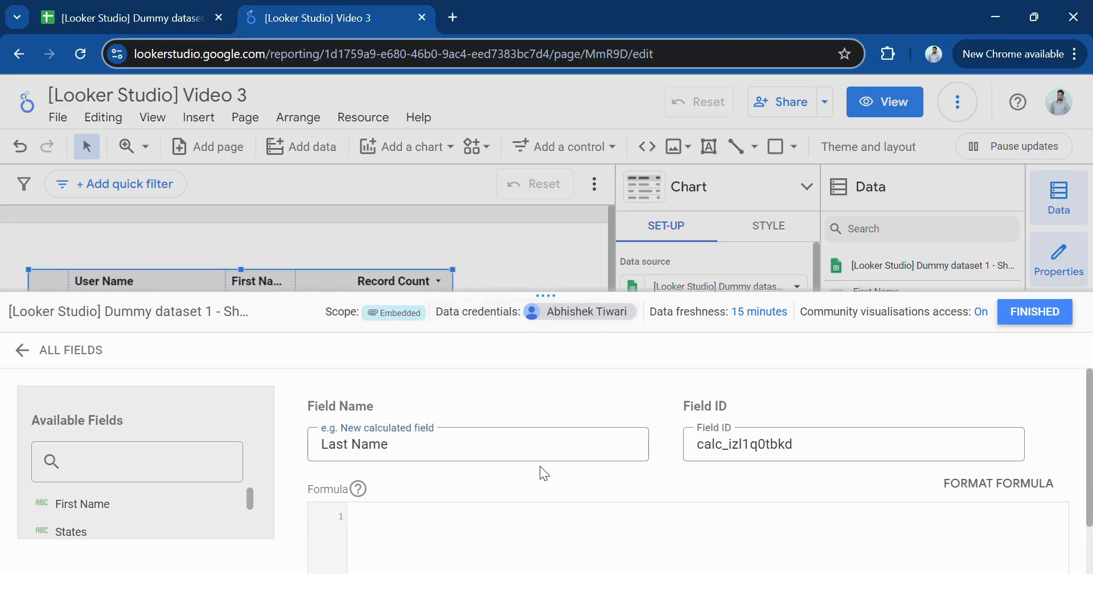
text(regex)
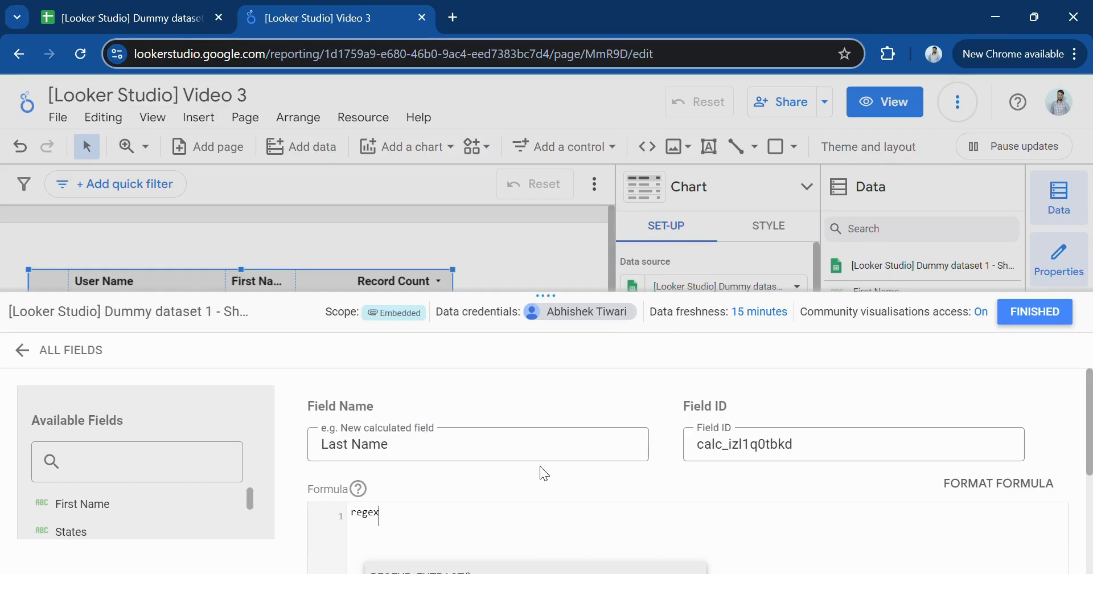
drag(545, 297, 544, 212)
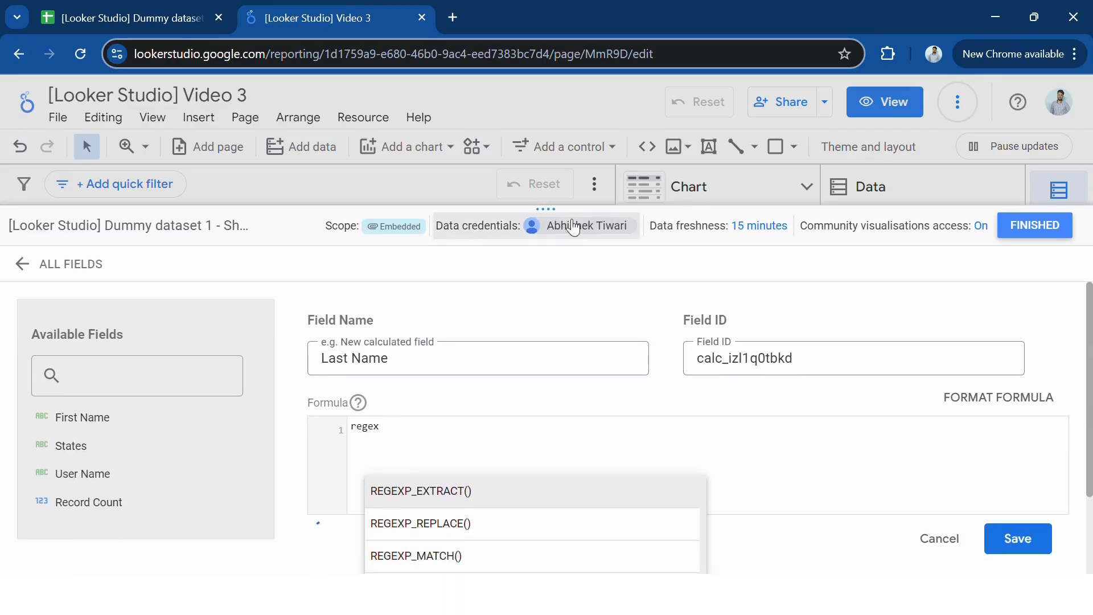
click(481, 502)
text(user))
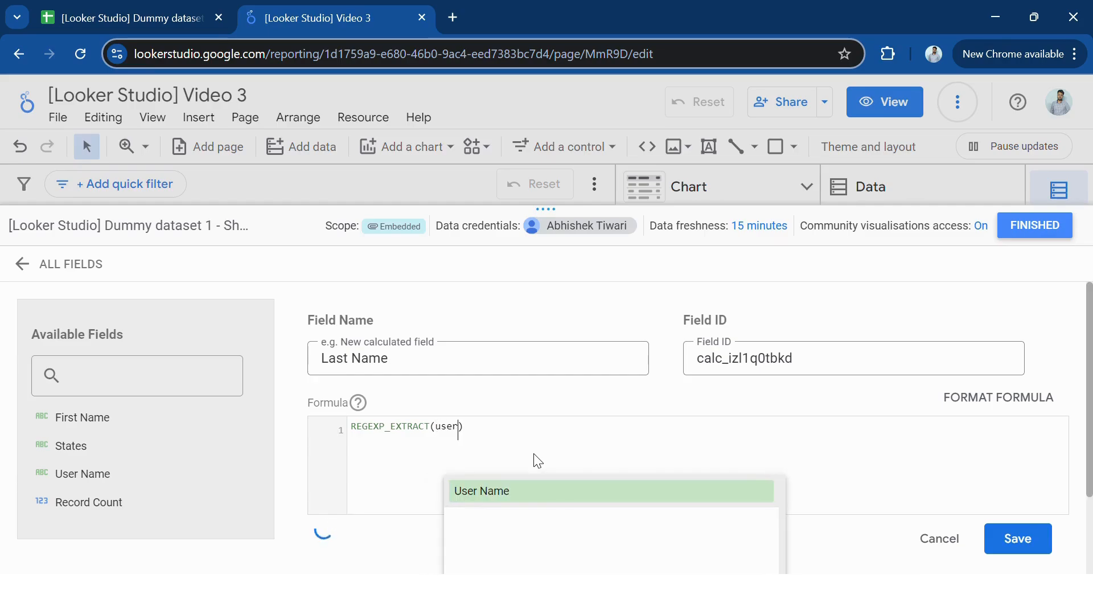
key(Return)
text(,)
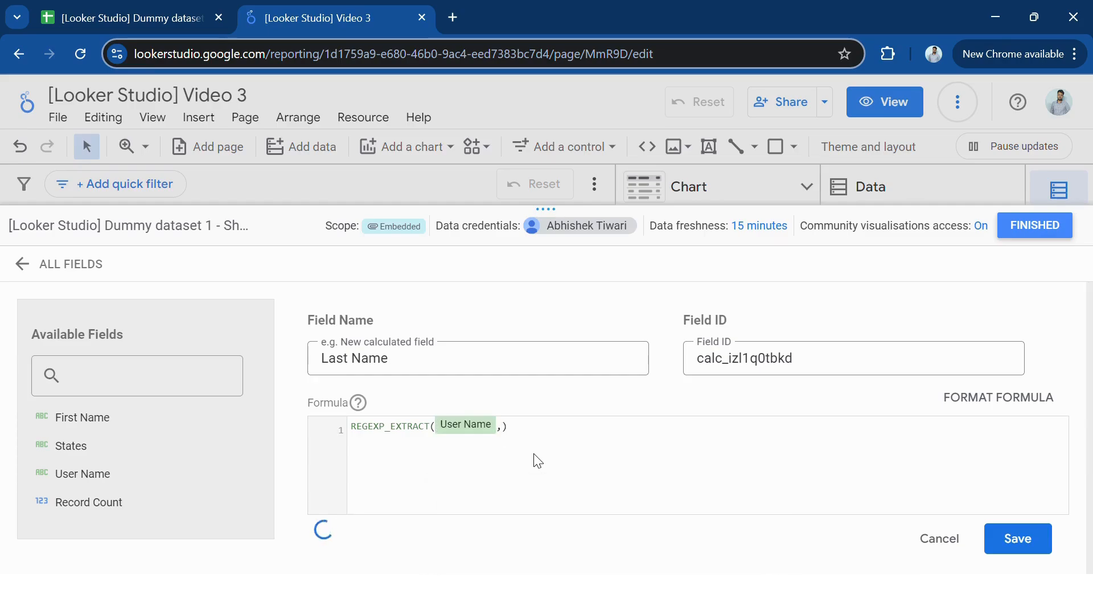
text("_(.*)$)
click(1017, 539)
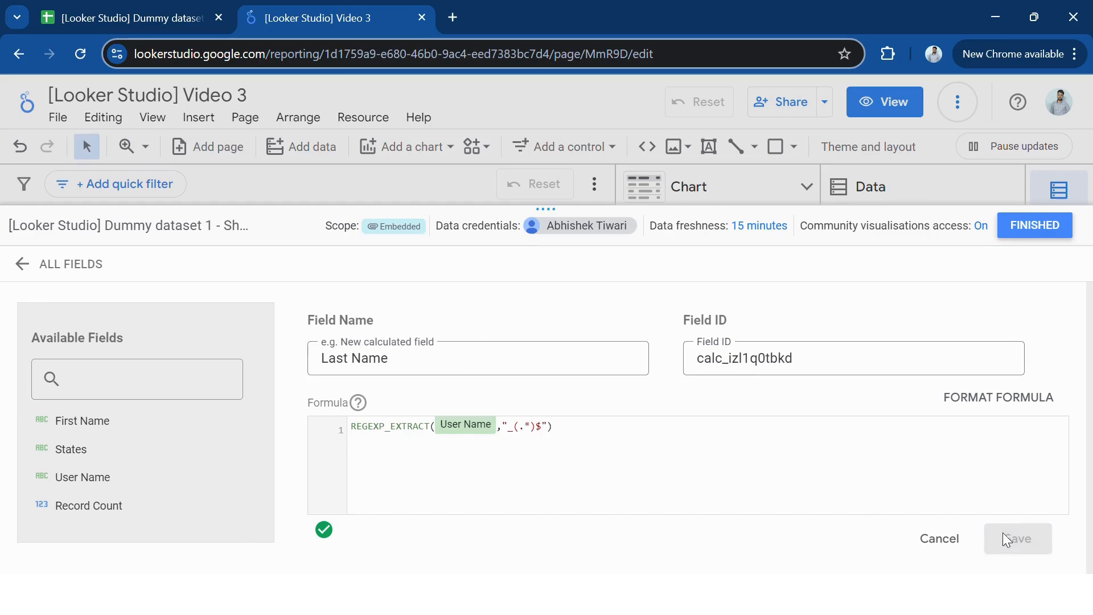
click(1040, 238)
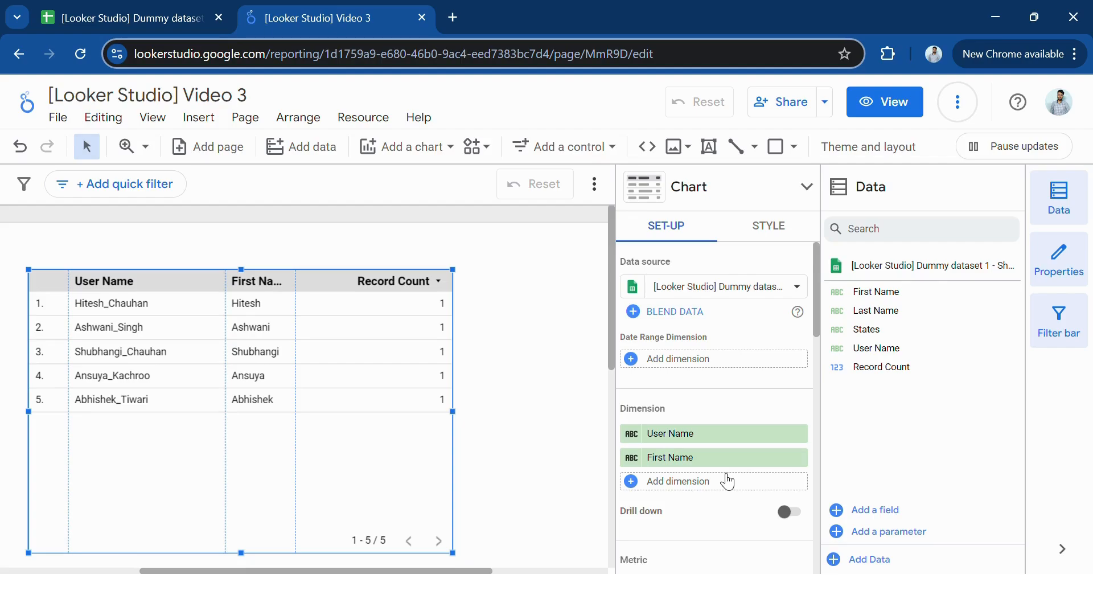
Add Last Name to the table as a third dimension and widen the table.
click(728, 482)
click(748, 403)
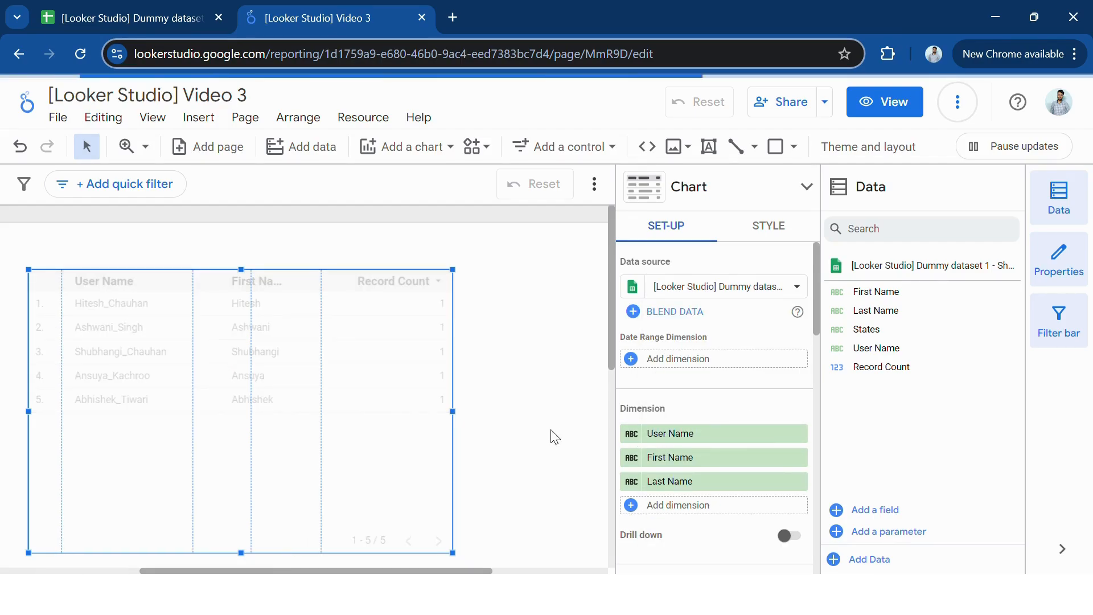
drag(453, 553, 536, 545)
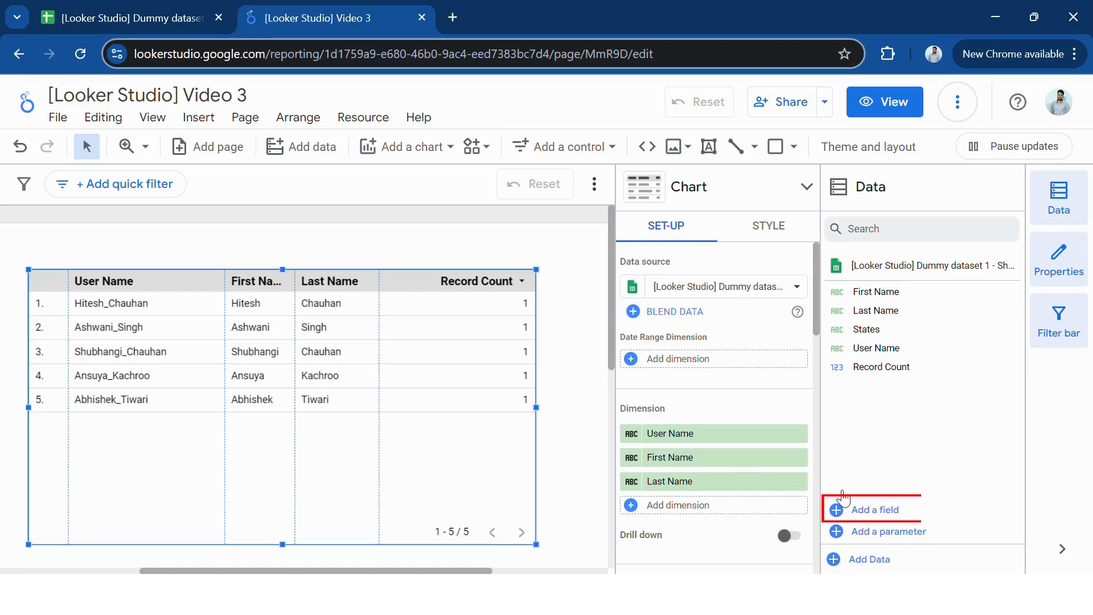
Create a calculated field named Upper First Name.
click(869, 510)
click(884, 413)
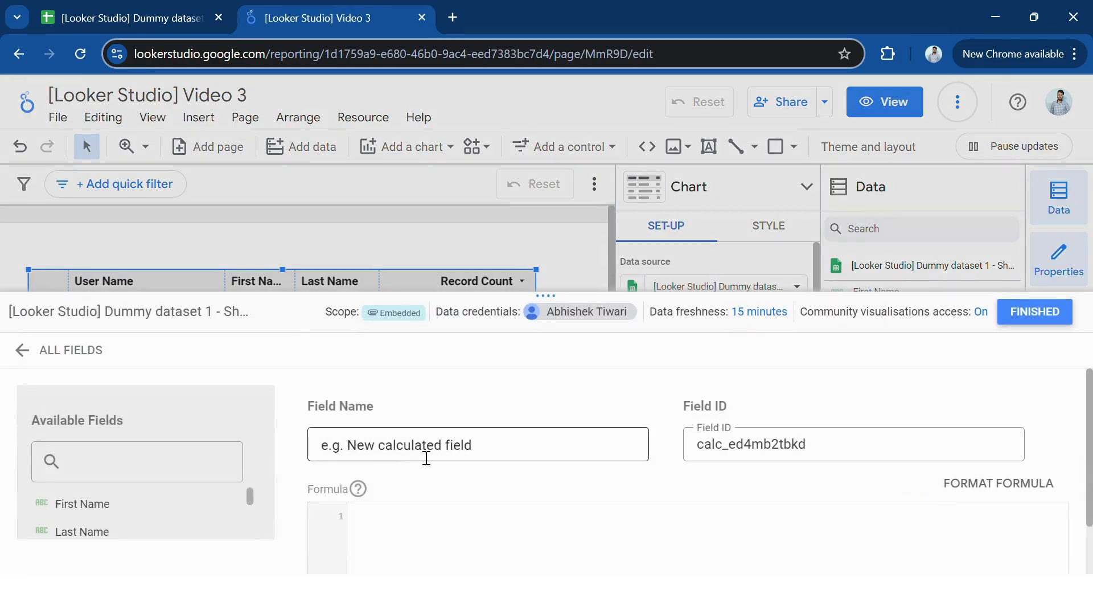
click(456, 448)
text(Upper)
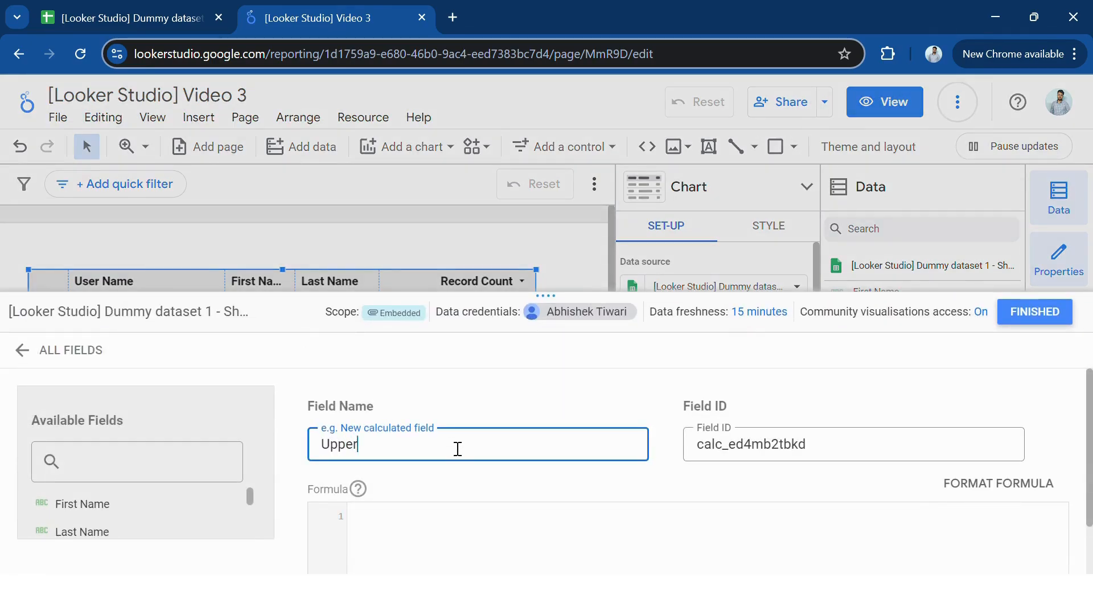
text( First Name)
Enter the formula UPPER(First Name) for Upper First Name and save the field.
drag(562, 306, 562, 222)
click(516, 501)
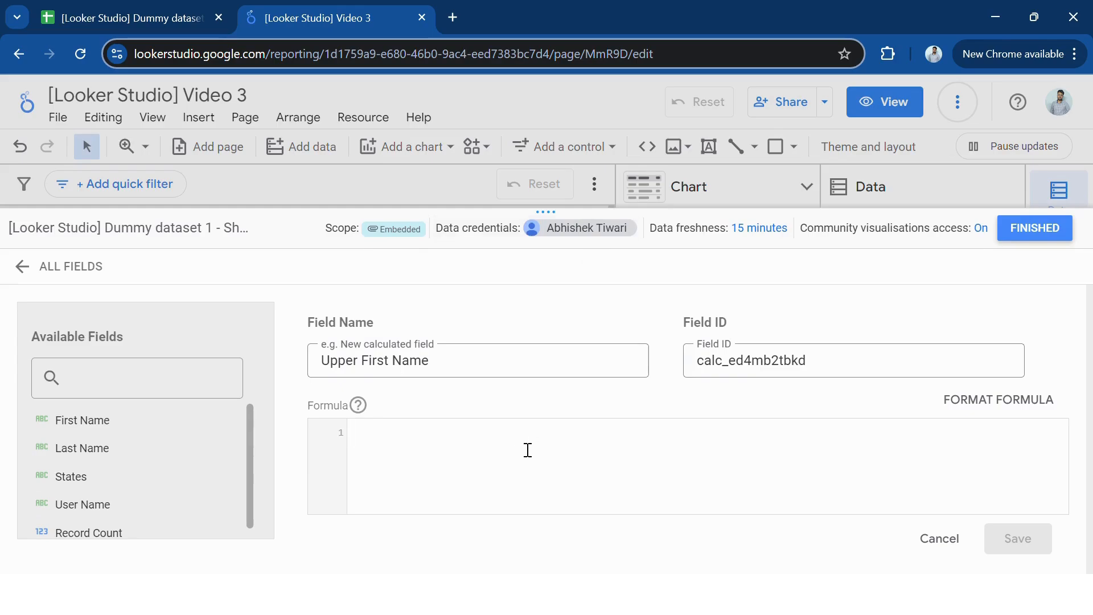
text(upp)
key(Return)
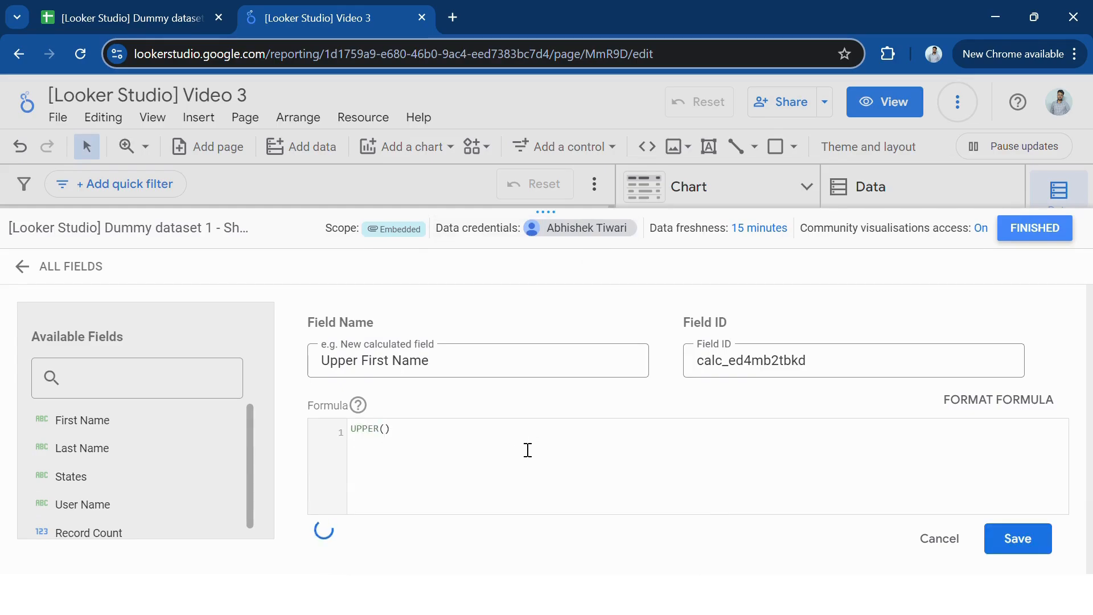
text(first)
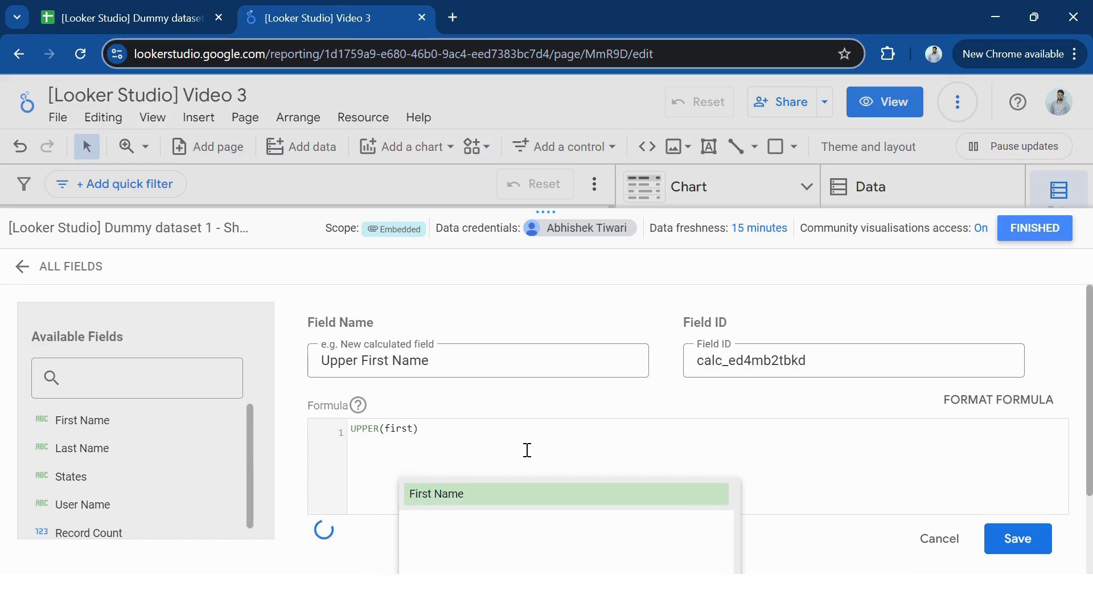
click(495, 495)
drag(551, 211, 547, 157)
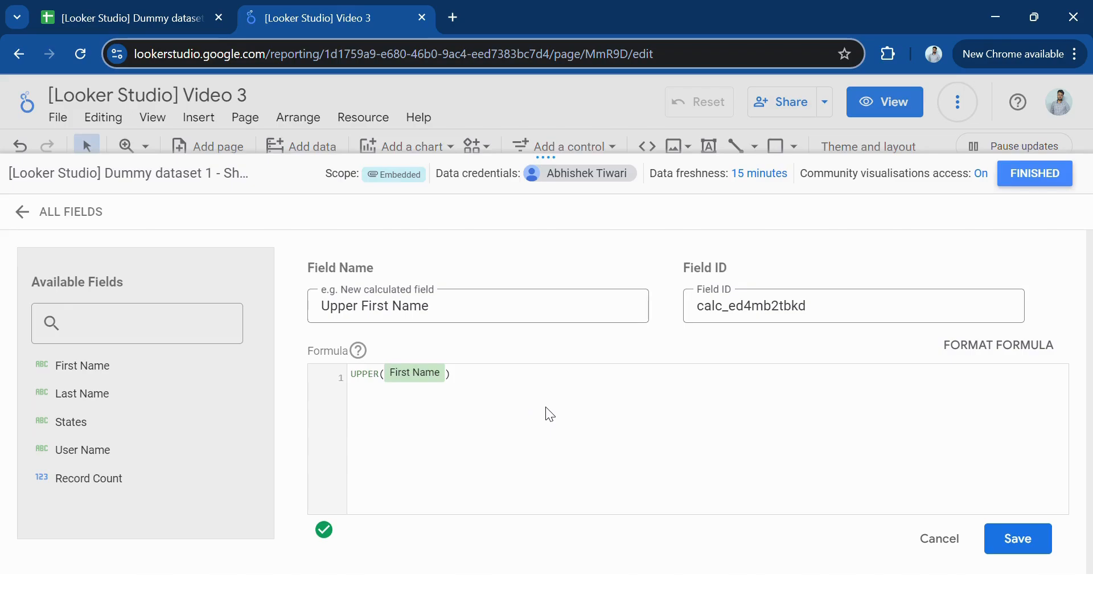
click(1017, 536)
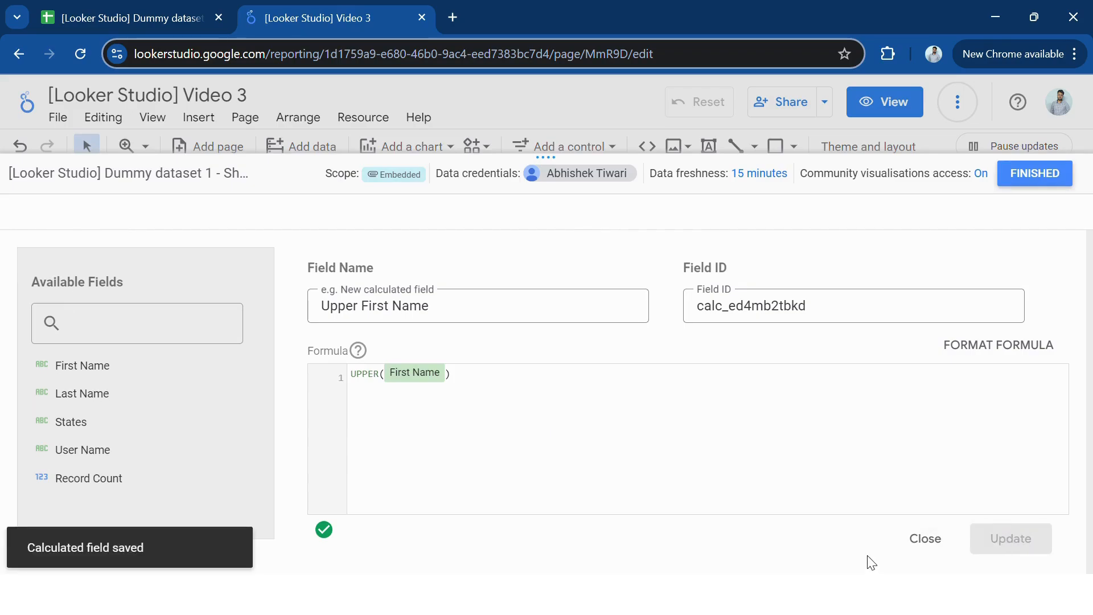
Close the field editor and add Upper First Name to the table as a fourth dimension.
click(1052, 182)
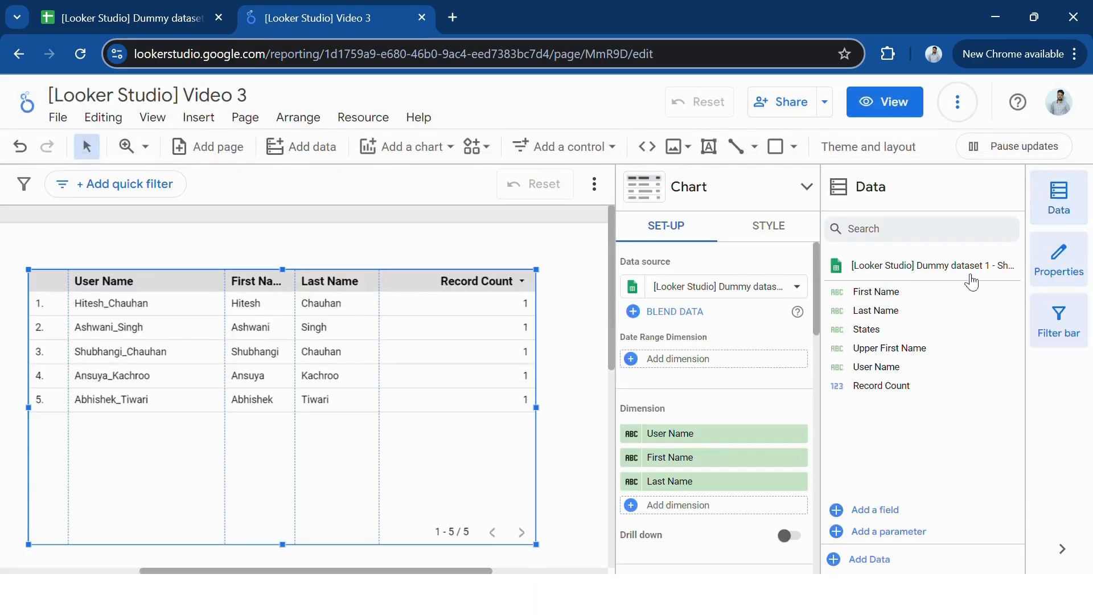
click(714, 509)
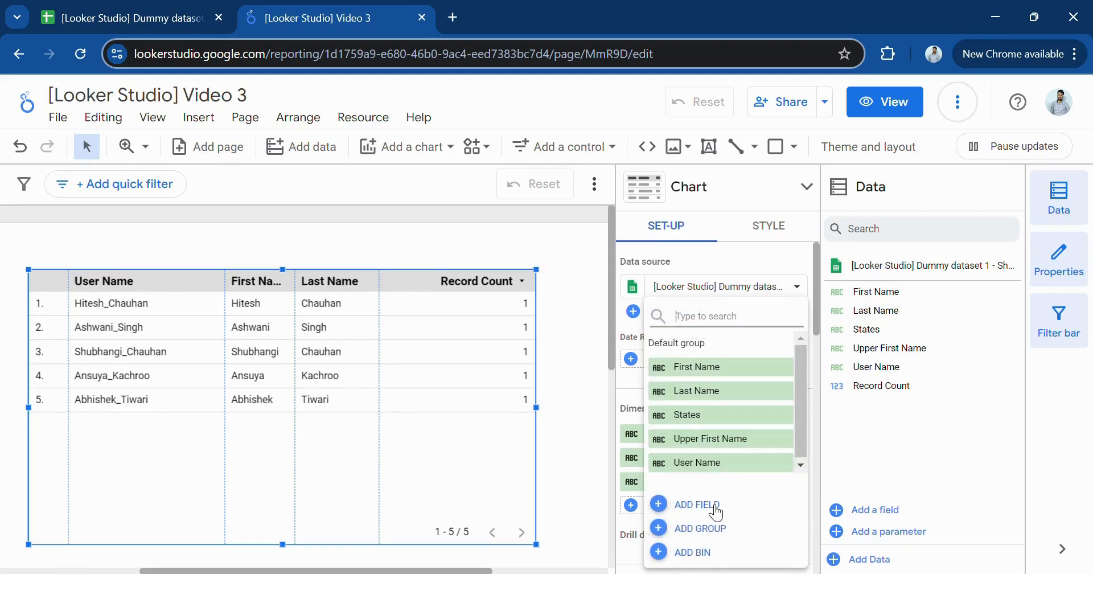
click(754, 440)
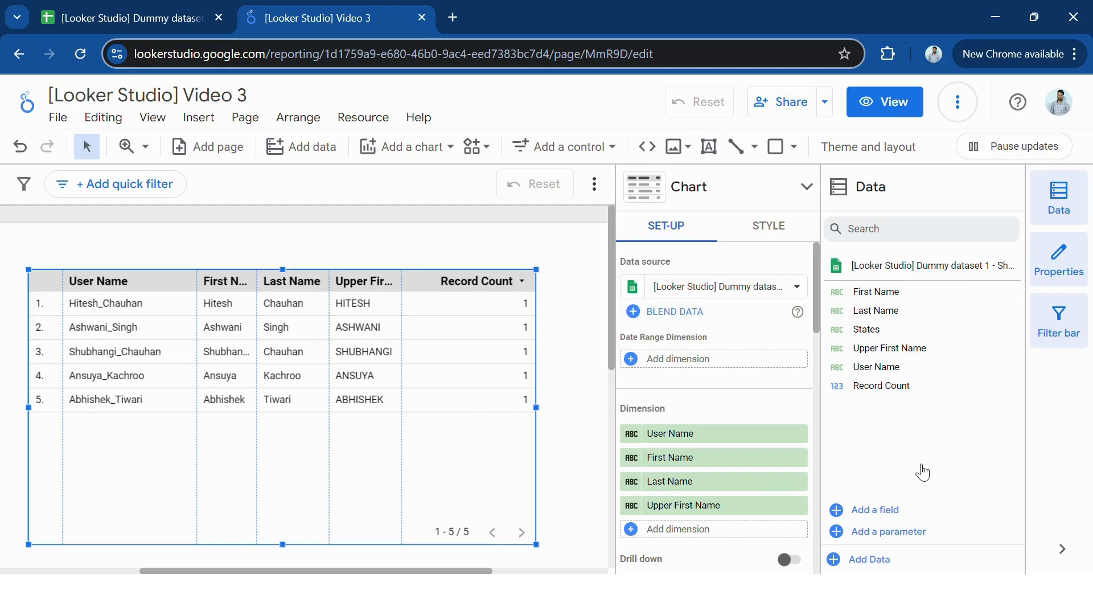
Create a calculated field named Lower First Name.
click(867, 511)
click(906, 395)
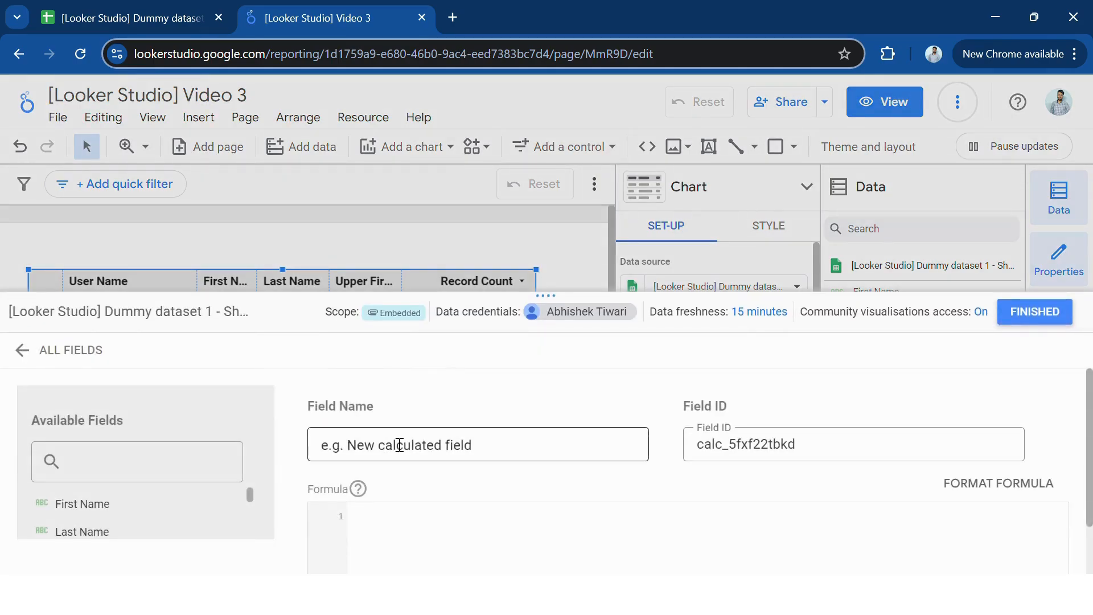
click(395, 443)
text(Lower)
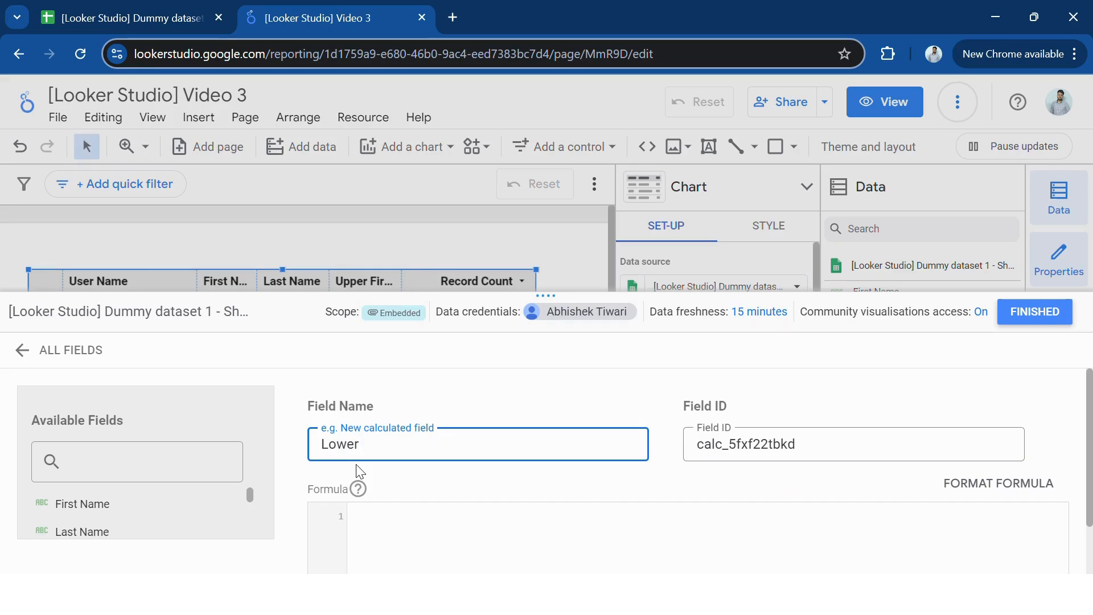
text( First Name)
Enter the formula LOWER(First Name) for Lower First Name and save the field.
click(464, 538)
text(Lower)
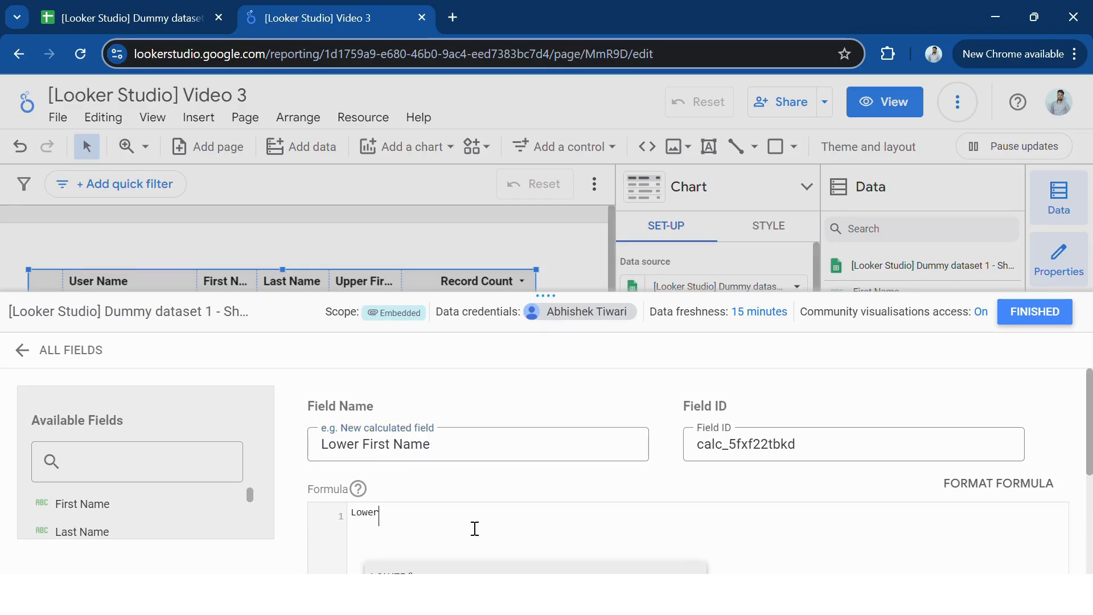
key(Tab)
text(fir)
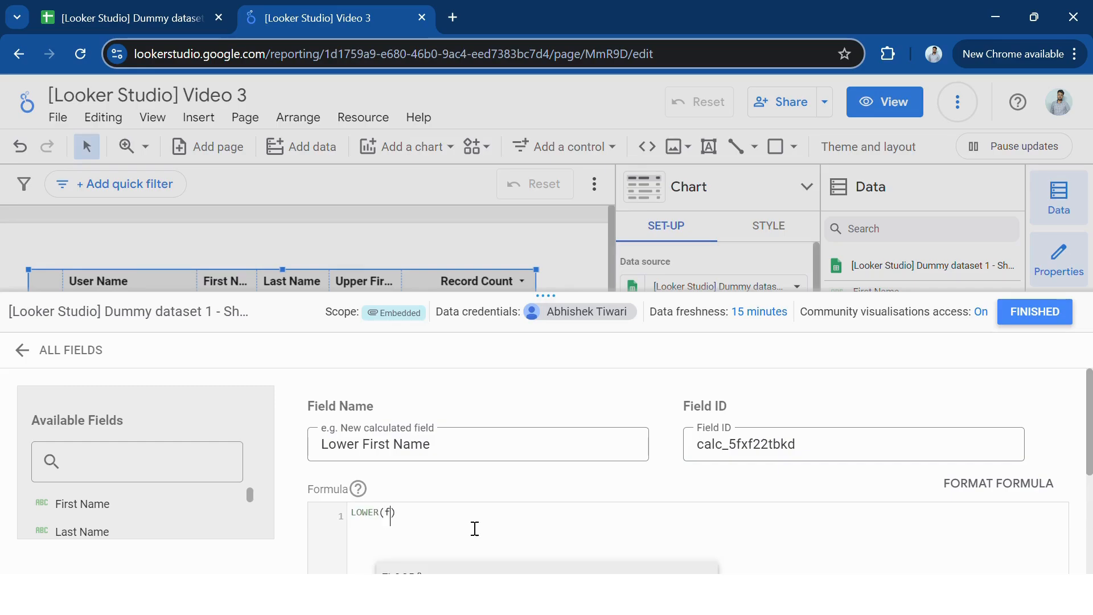
click(453, 566)
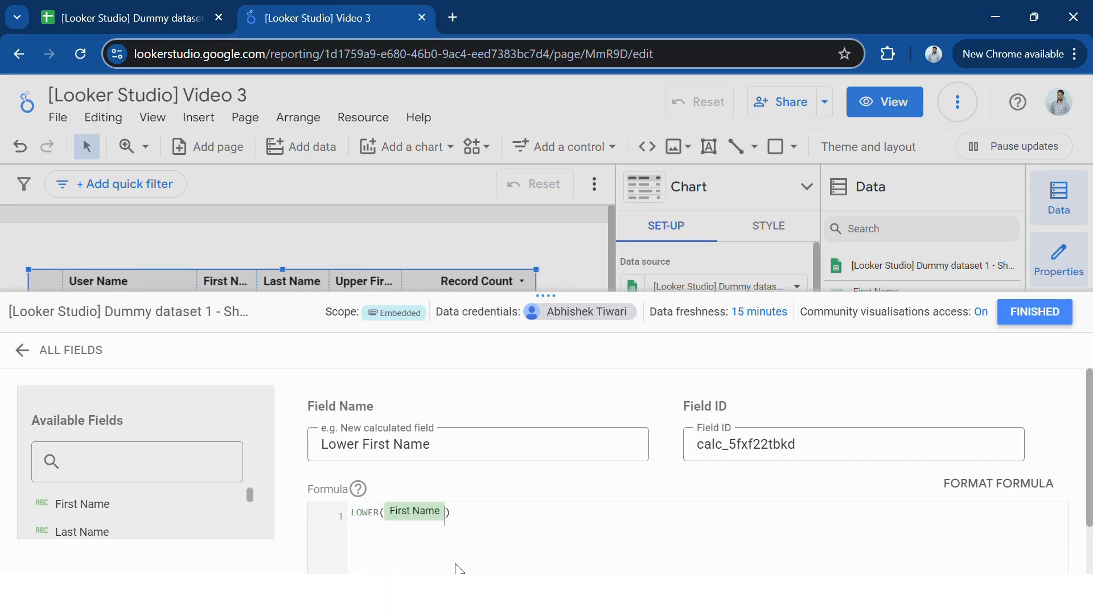
drag(547, 296, 545, 204)
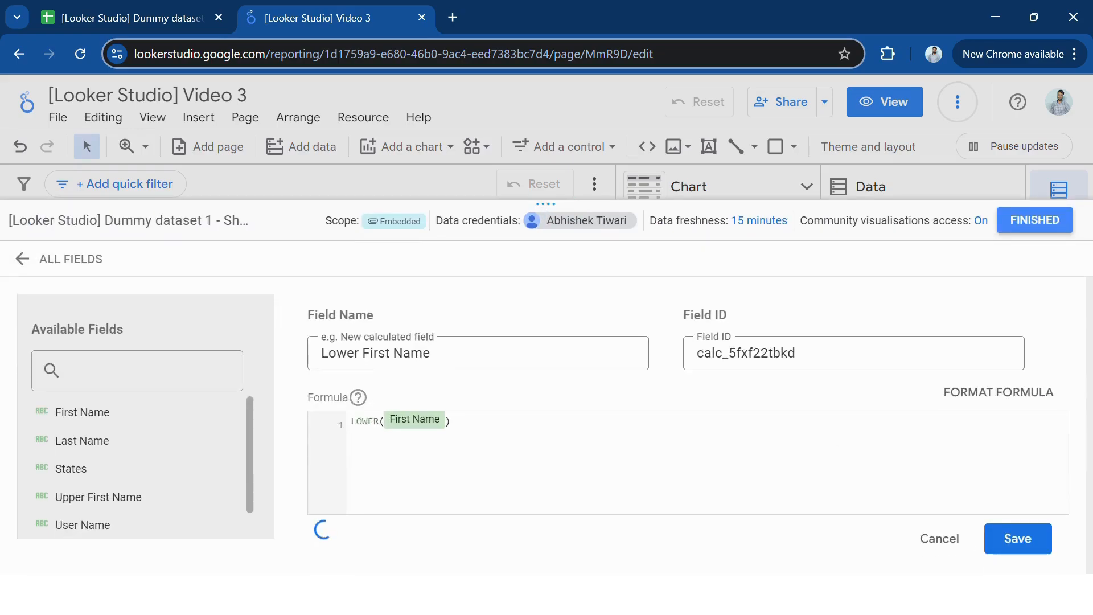
click(1022, 538)
Close the field editor and add Lower First Name to the table as a fifth dimension.
click(1059, 224)
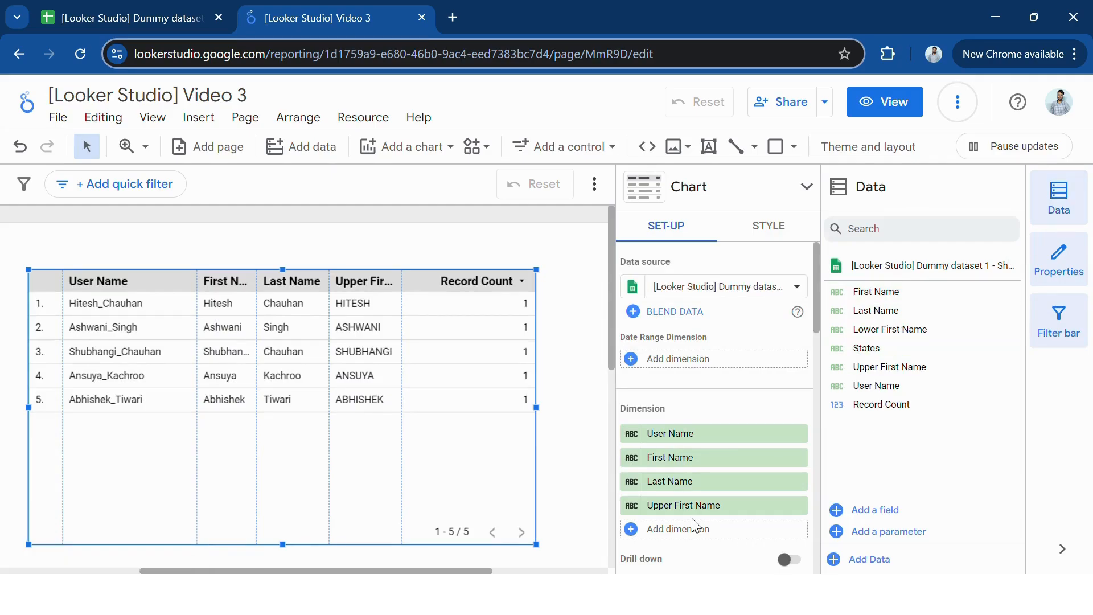
click(672, 529)
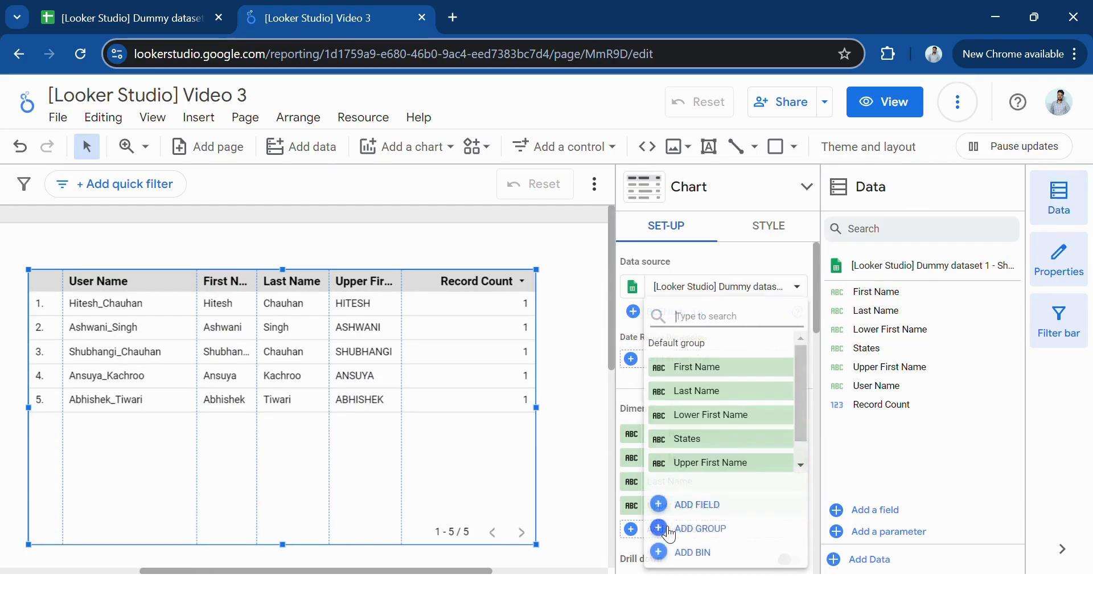
click(726, 419)
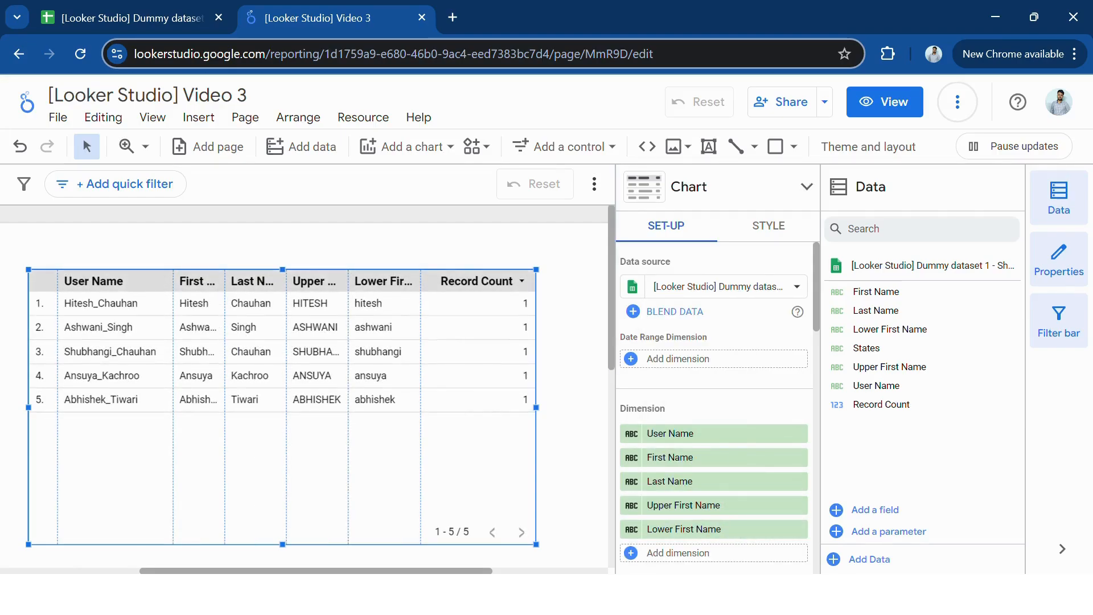